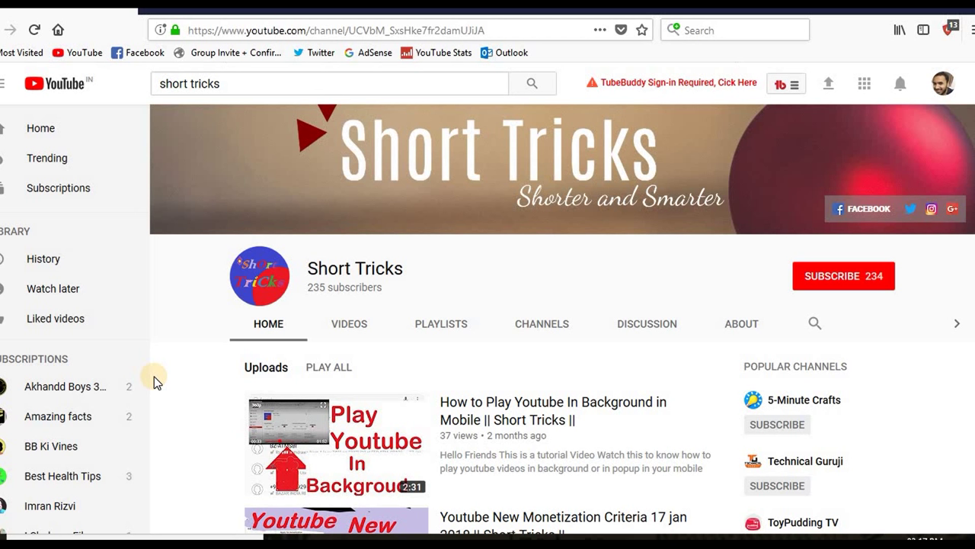
Subscribe to the Short Tricks YouTube channel and bring up the Vysor phone mirror.
{"action": "left_click", "coordinate": [832, 269]}
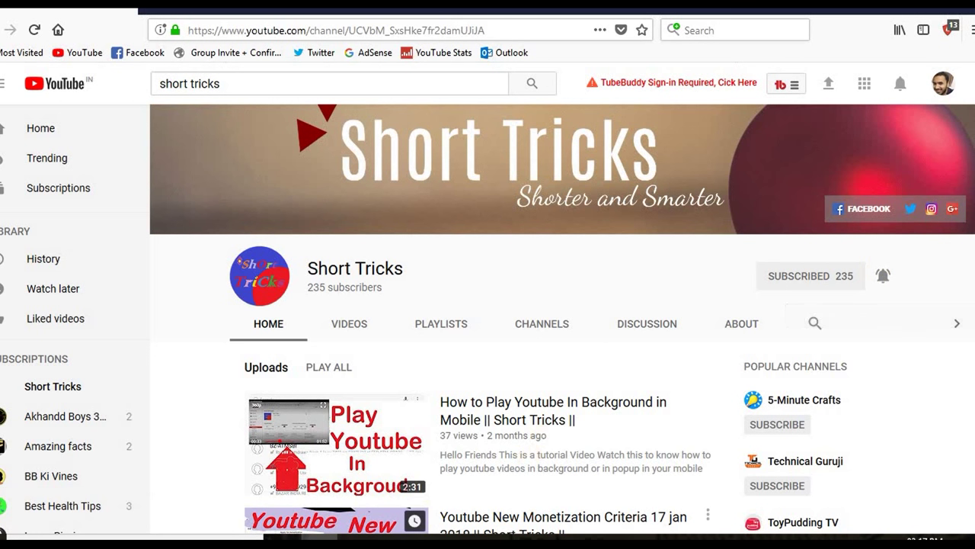
{"action": "left_click", "coordinate": [397, 537]}
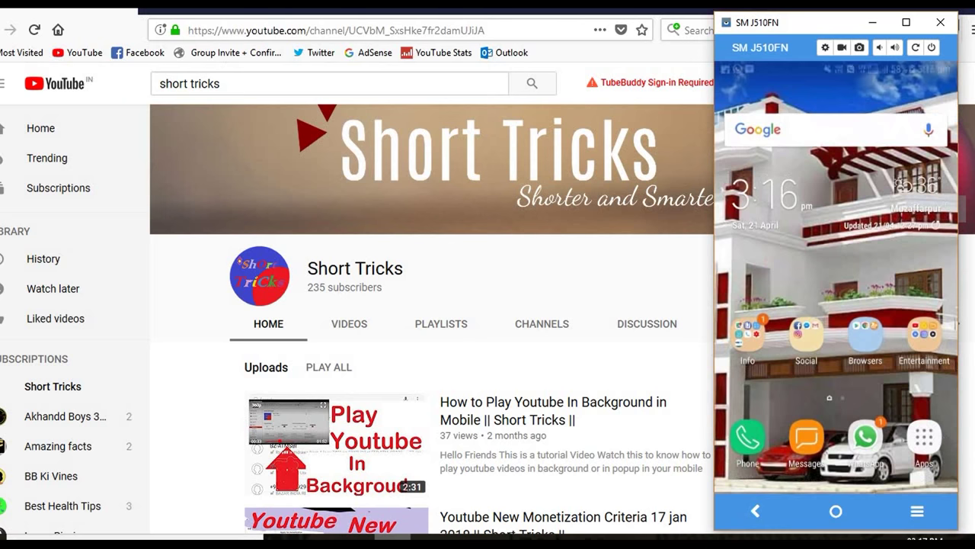
Find 'photo compress 2.0' in the phone's Play Store via search history and launch it.
{"action": "left_click", "coordinate": [866, 334]}
{"action": "left_click", "coordinate": [764, 183]}
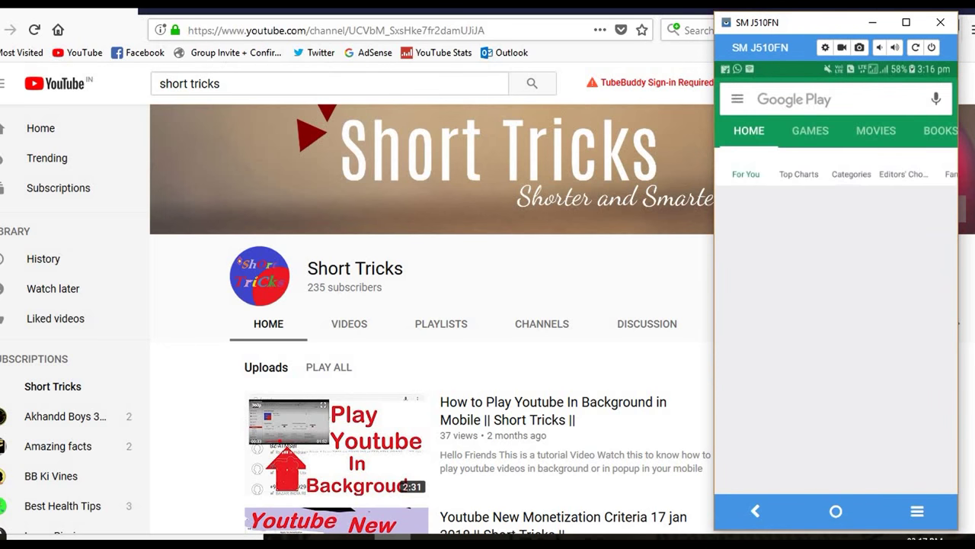
{"action": "left_click", "coordinate": [808, 98]}
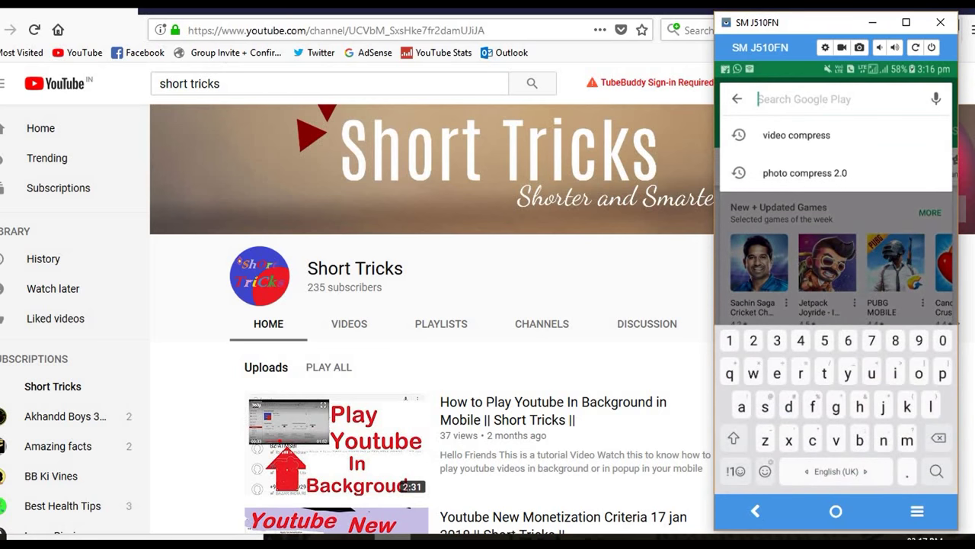
{"action": "left_click", "coordinate": [804, 173]}
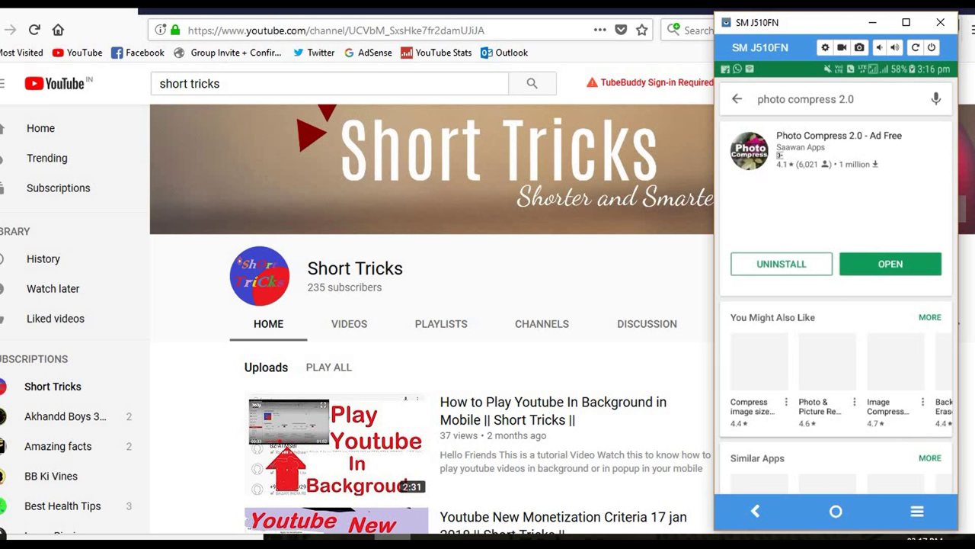
{"action": "left_click", "coordinate": [890, 264]}
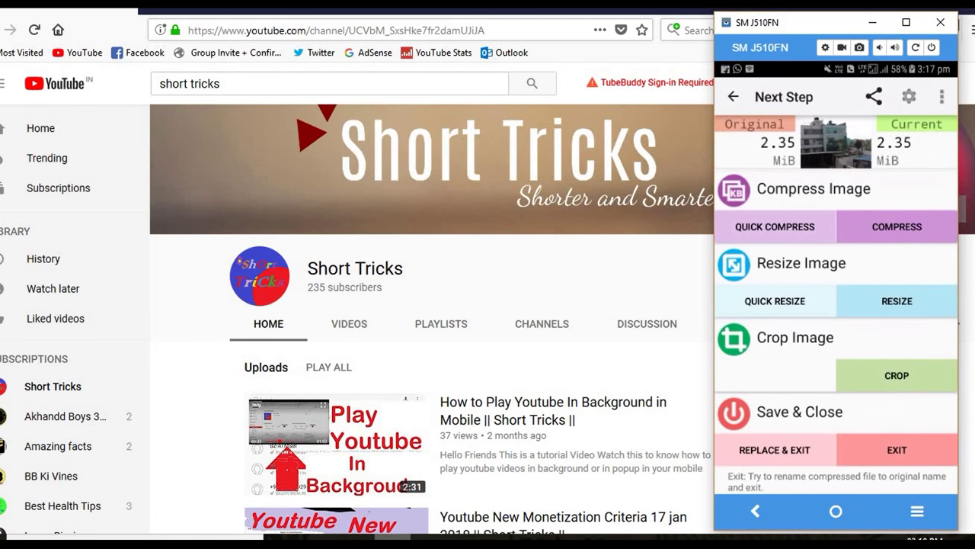
Open the compression quality settings for the loaded 2.35 MiB photo.
{"action": "left_click", "coordinate": [897, 226]}
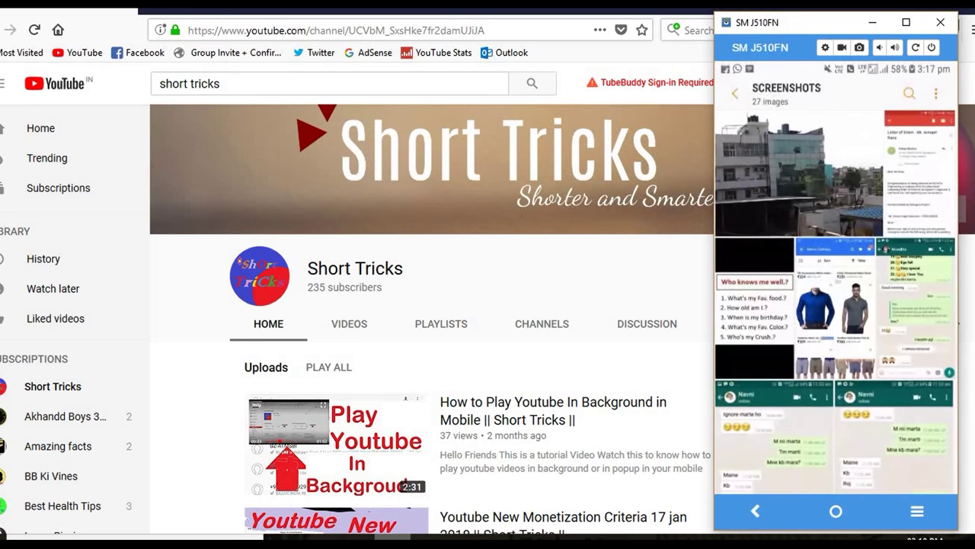
Check the PhotoCompress album photo's details to confirm its 362.47 KB size.
{"action": "key", "text": "Escape"}
{"action": "scroll", "coordinate": [835, 305], "scroll_direction": "down", "scroll_amount": 3}
{"action": "scroll", "coordinate": [835, 305], "scroll_direction": "down", "scroll_amount": 3}
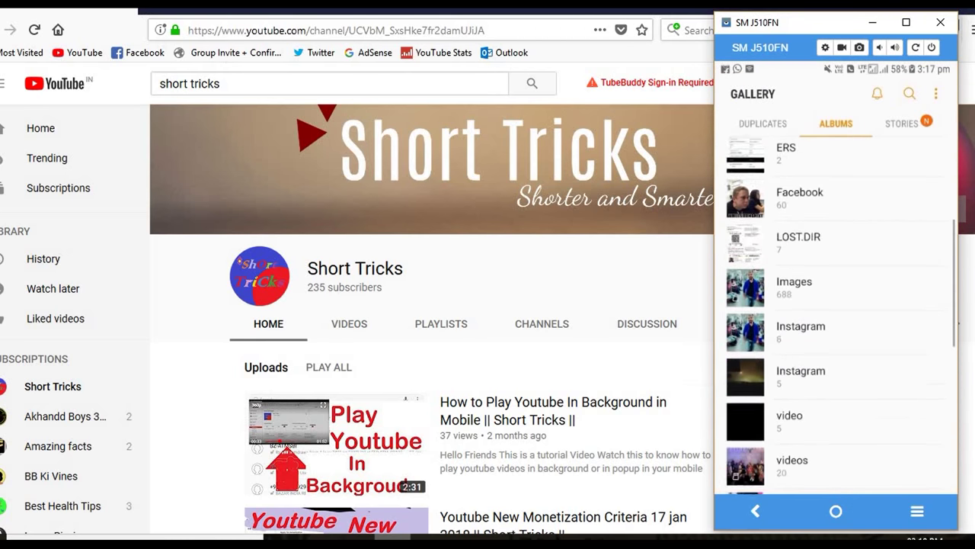
{"action": "scroll", "coordinate": [835, 305], "scroll_direction": "down", "scroll_amount": 3}
{"action": "scroll", "coordinate": [835, 305], "scroll_direction": "down", "scroll_amount": 5}
{"action": "scroll", "coordinate": [835, 305], "scroll_direction": "down", "scroll_amount": 1}
{"action": "left_click", "coordinate": [808, 285]}
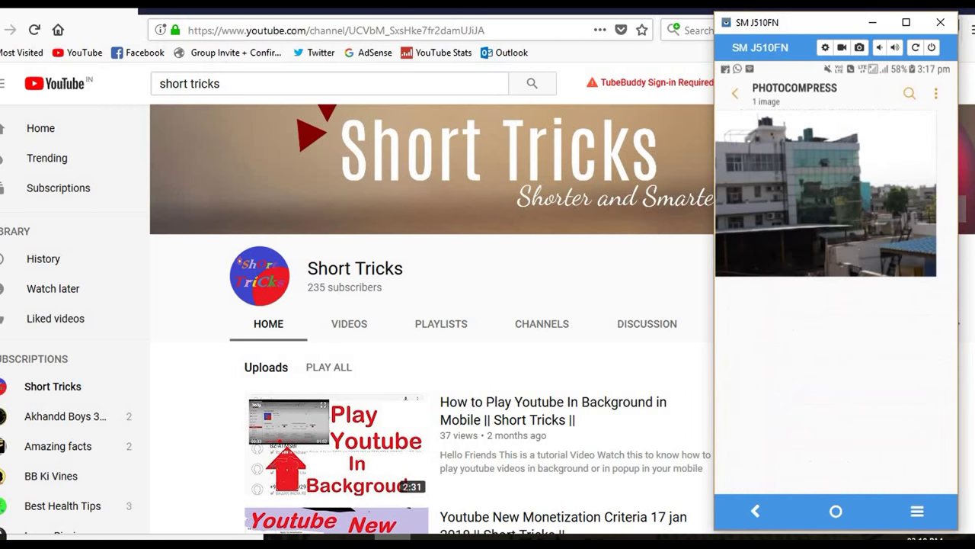
{"action": "left_click", "coordinate": [825, 195]}
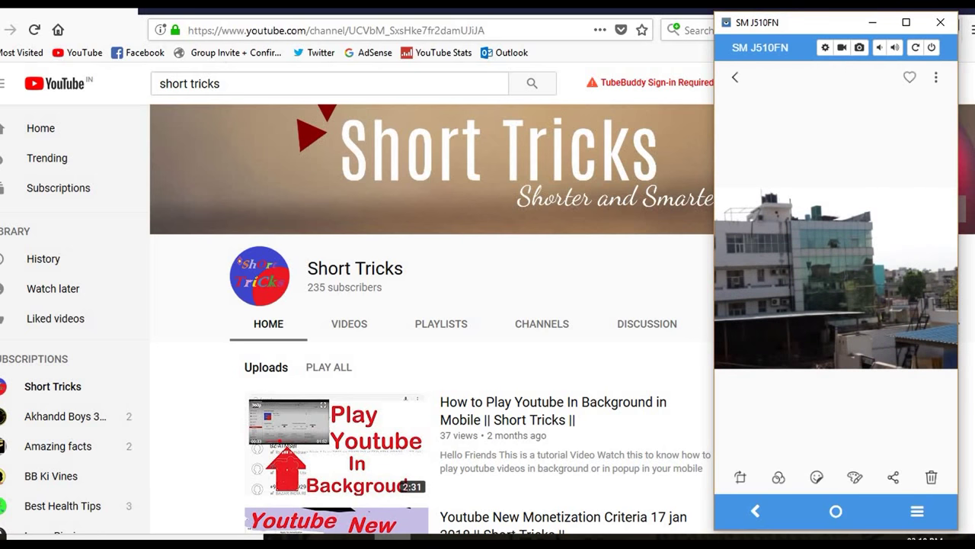
{"action": "left_click", "coordinate": [935, 77]}
{"action": "left_click", "coordinate": [822, 83]}
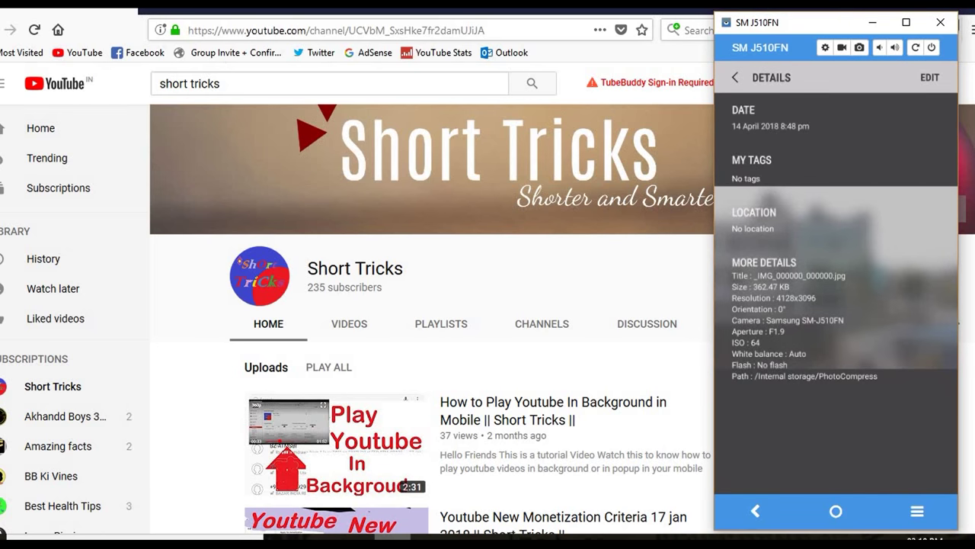
{"action": "key", "text": "Escape"}
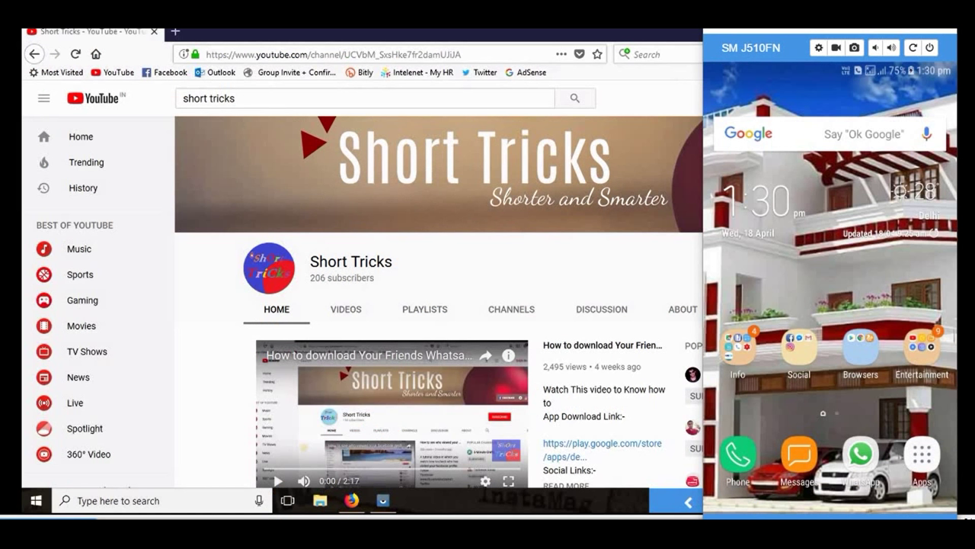
Open My Files from the Entertainment folder and browse internal storage.
{"action": "left_click", "coordinate": [921, 344]}
{"action": "left_click", "coordinate": [854, 190]}
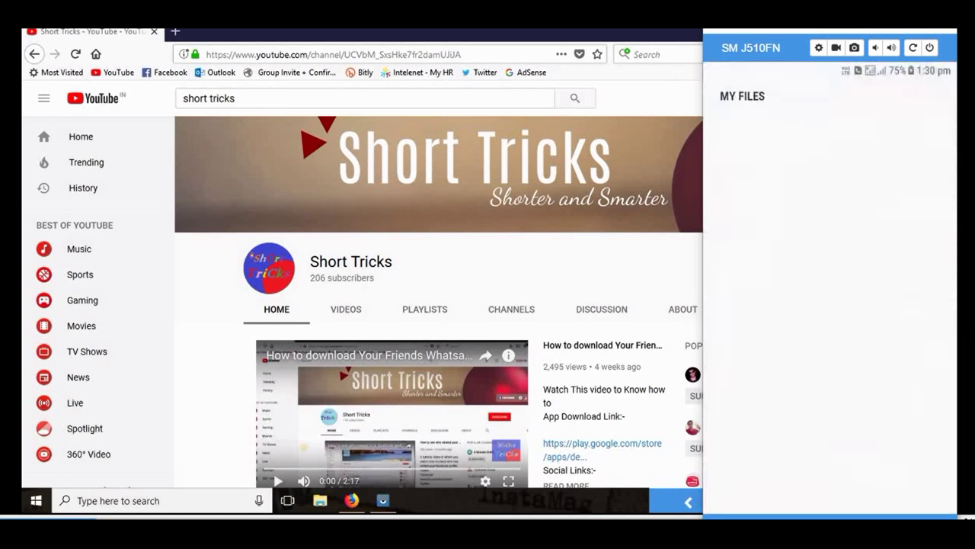
{"action": "left_click", "coordinate": [798, 352]}
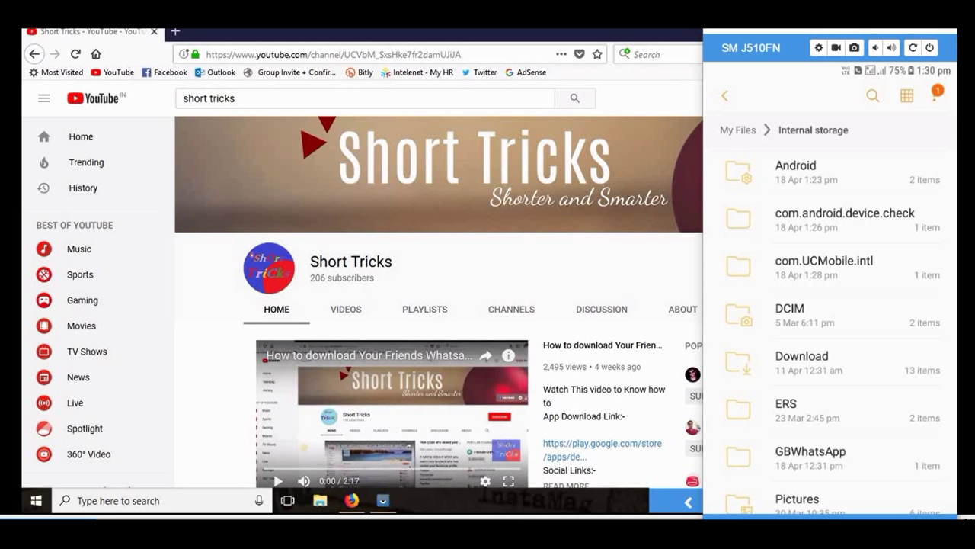
Delete the Android, com.android.device.check and a third folder, then enter WhatsApp.
{"action": "left_click", "coordinate": [796, 171]}
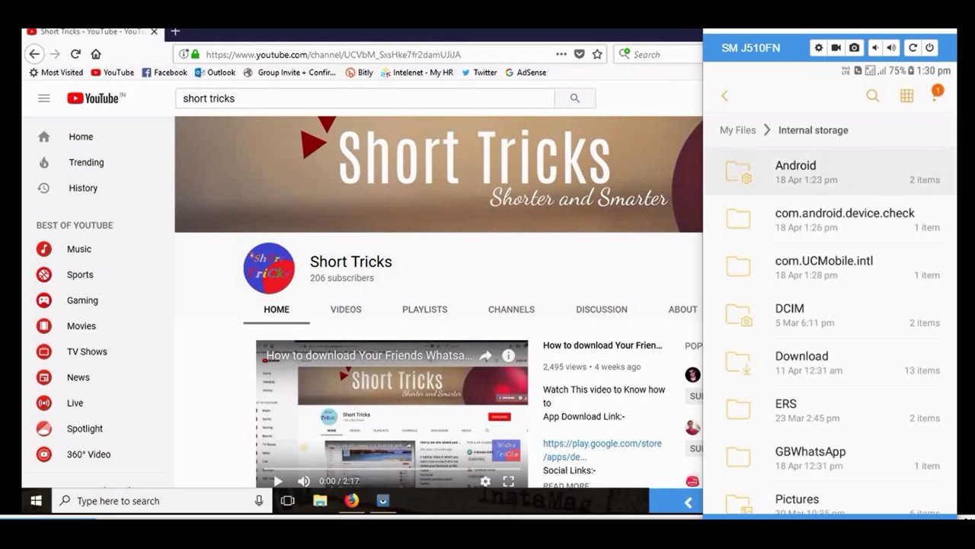
{"action": "left_click", "coordinate": [845, 213]}
{"action": "scroll", "coordinate": [831, 305], "scroll_direction": "down", "scroll_amount": 1}
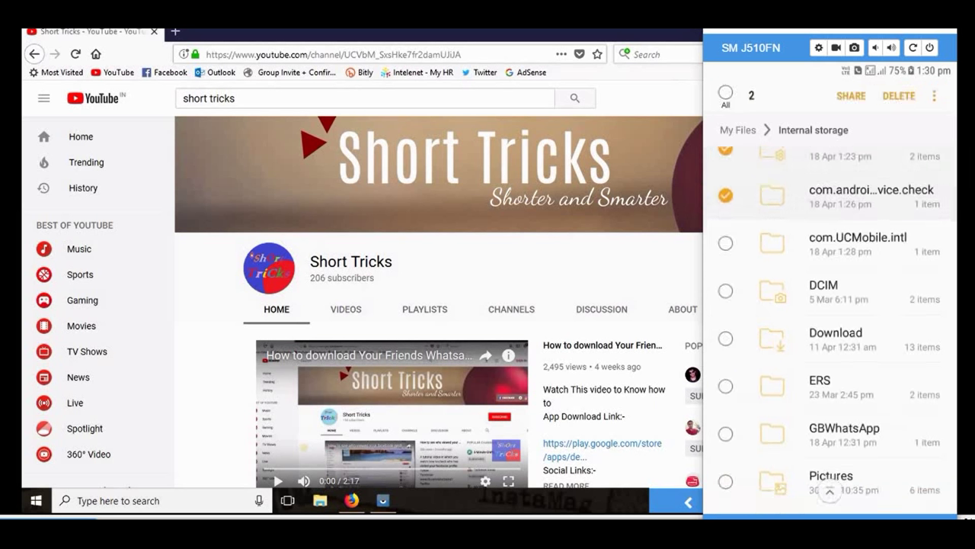
{"action": "left_click", "coordinate": [857, 240]}
{"action": "scroll", "coordinate": [830, 328], "scroll_direction": "down", "scroll_amount": 3}
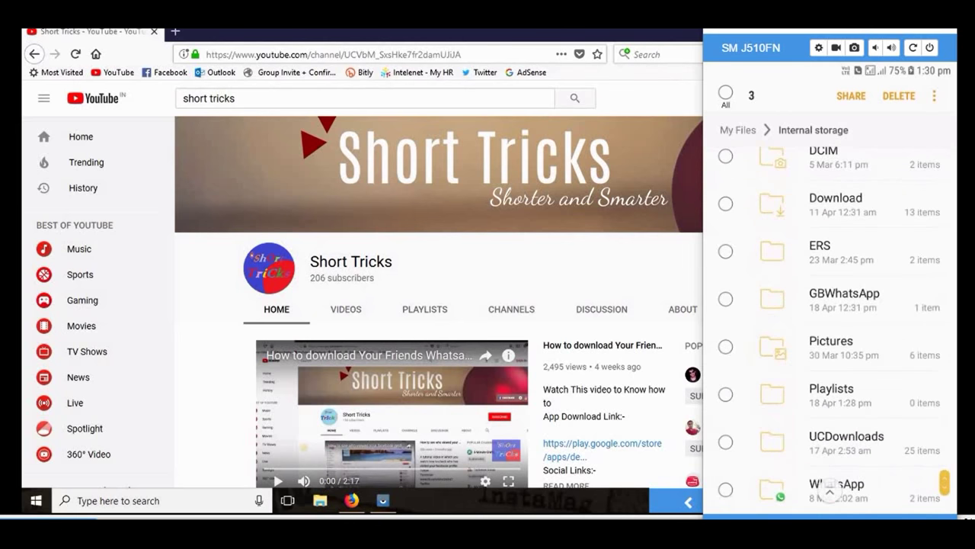
{"action": "left_click", "coordinate": [899, 95]}
{"action": "left_click", "coordinate": [903, 313]}
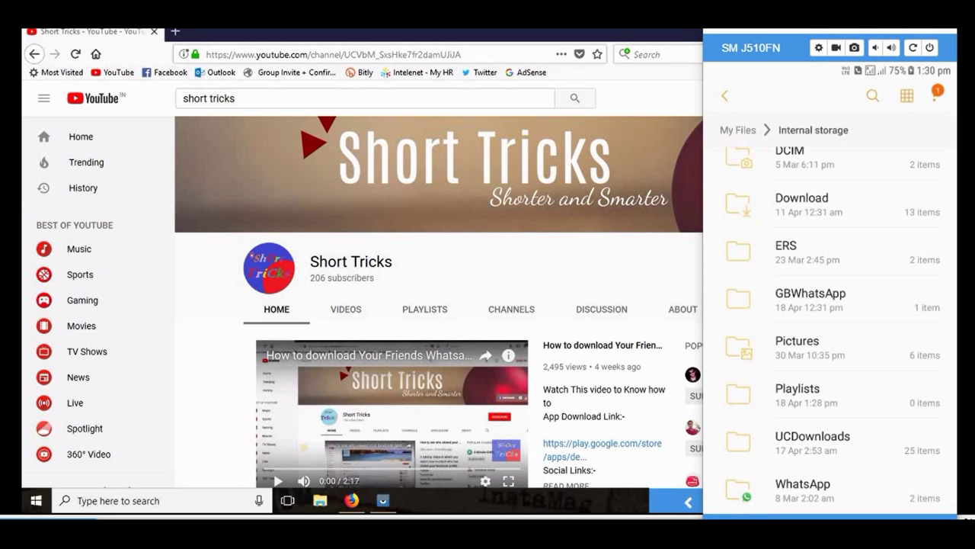
{"action": "left_click", "coordinate": [828, 485]}
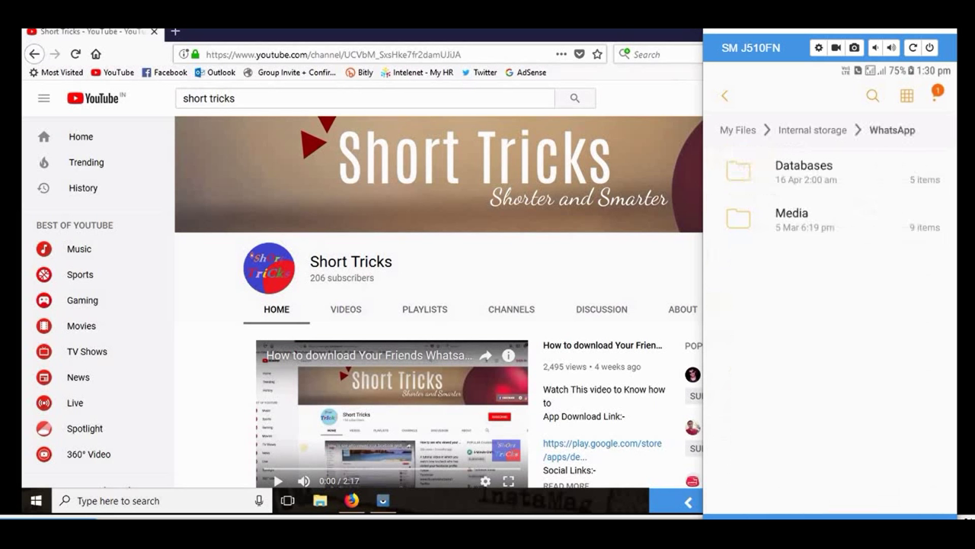
Browse WhatsApp Media to the WhatsApp Video folder and inspect its Sent subfolder.
{"action": "left_click", "coordinate": [804, 219]}
{"action": "left_click", "coordinate": [846, 215]}
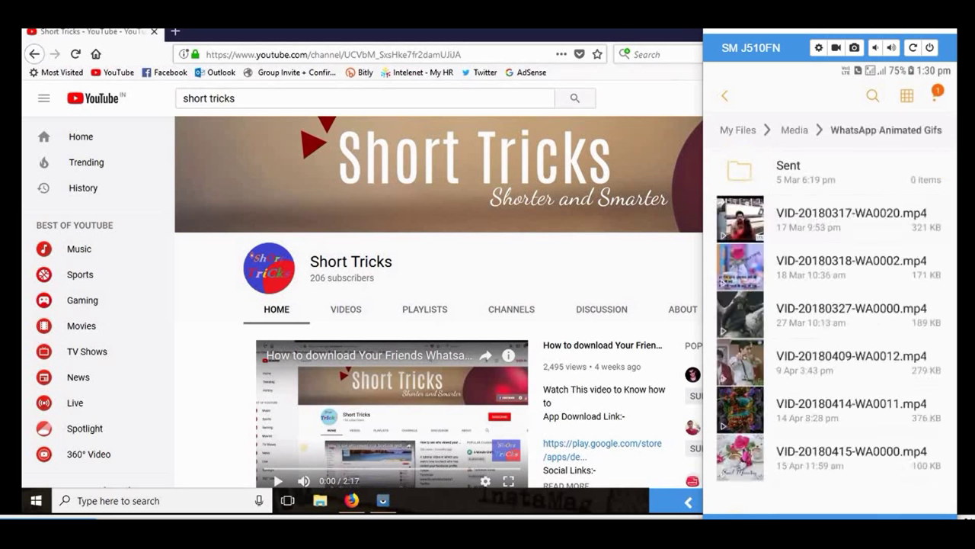
{"action": "left_click", "coordinate": [793, 130]}
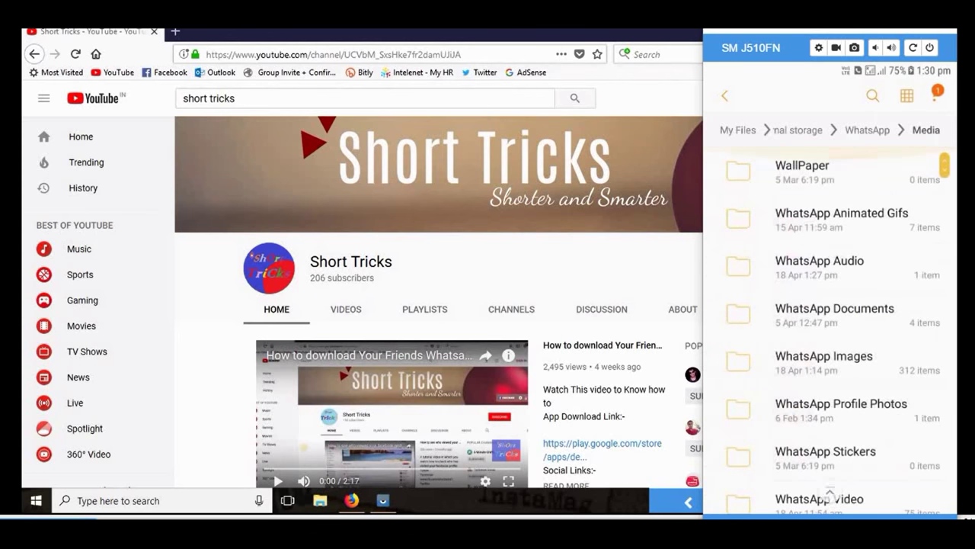
{"action": "scroll", "coordinate": [829, 491], "scroll_direction": "down", "scroll_amount": 2}
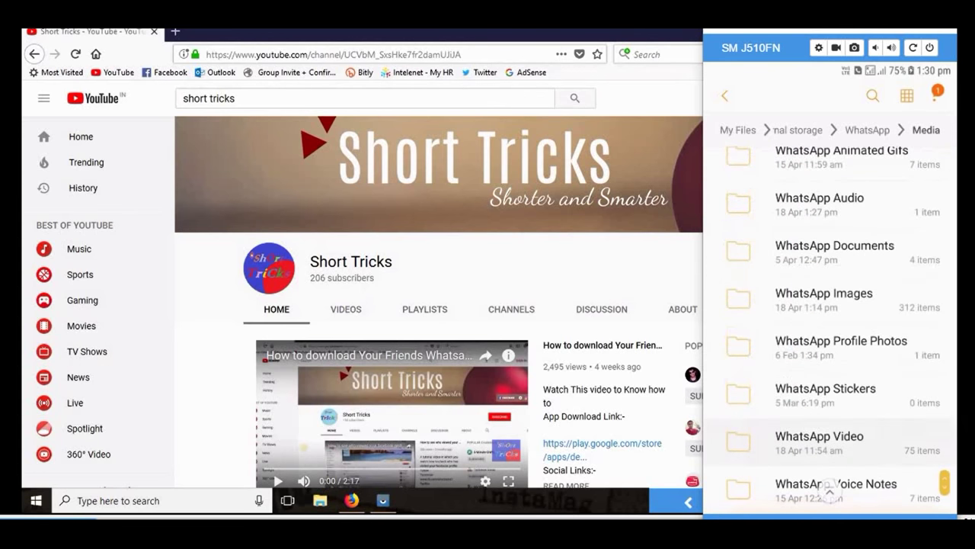
{"action": "left_click", "coordinate": [819, 436]}
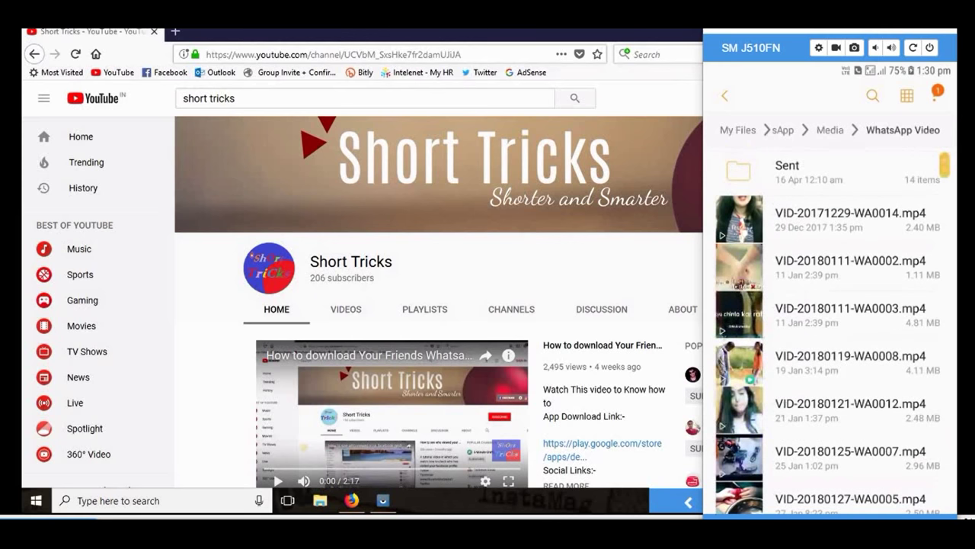
{"action": "left_click", "coordinate": [792, 163]}
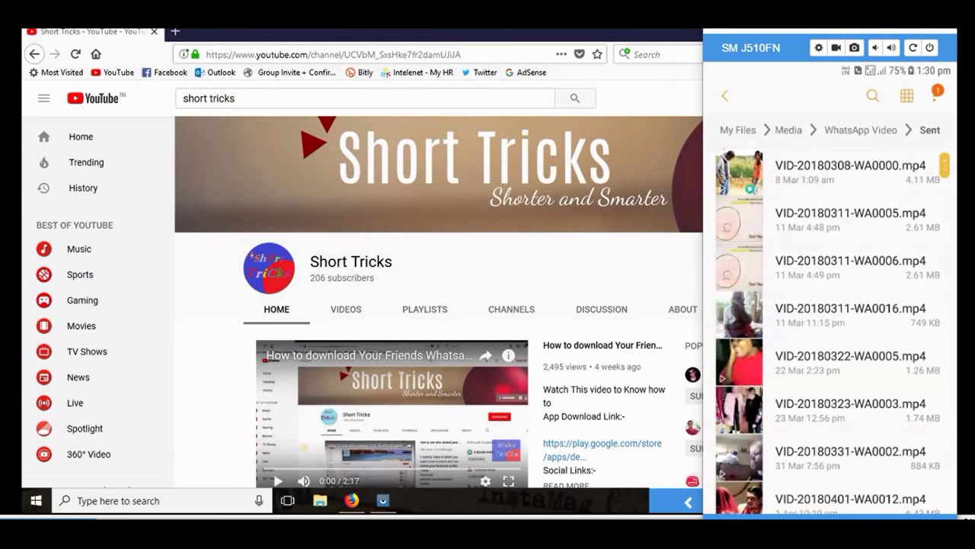
{"action": "scroll", "coordinate": [827, 330], "scroll_direction": "down", "scroll_amount": 2}
{"action": "scroll", "coordinate": [828, 331], "scroll_direction": "up", "scroll_amount": 2}
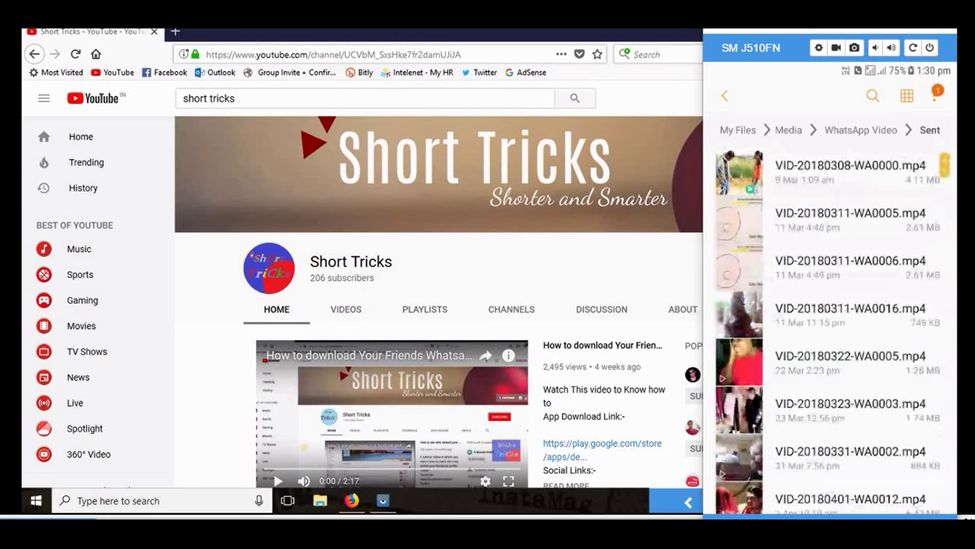
{"action": "key", "text": "Escape"}
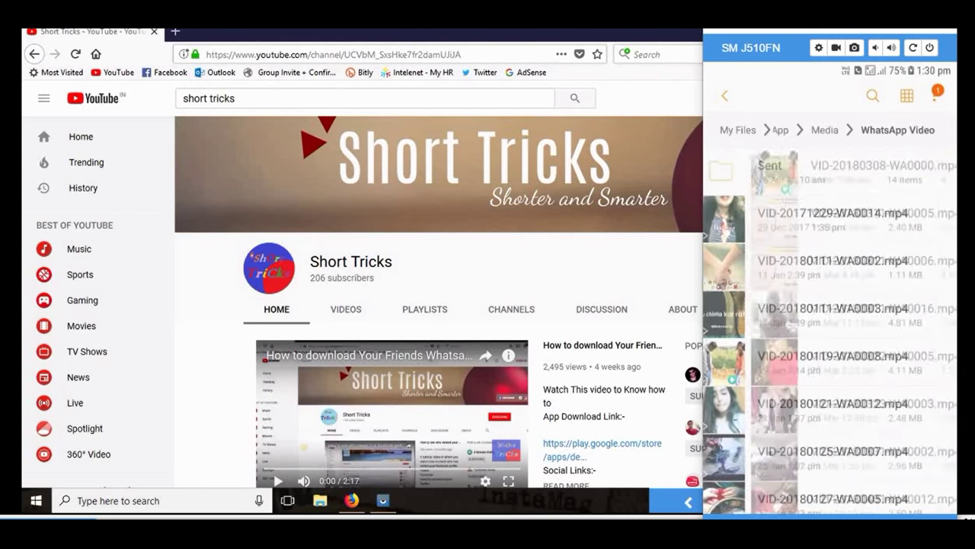
Delete the Sent folder from WhatsApp Video.
{"action": "left_click", "coordinate": [793, 171]}
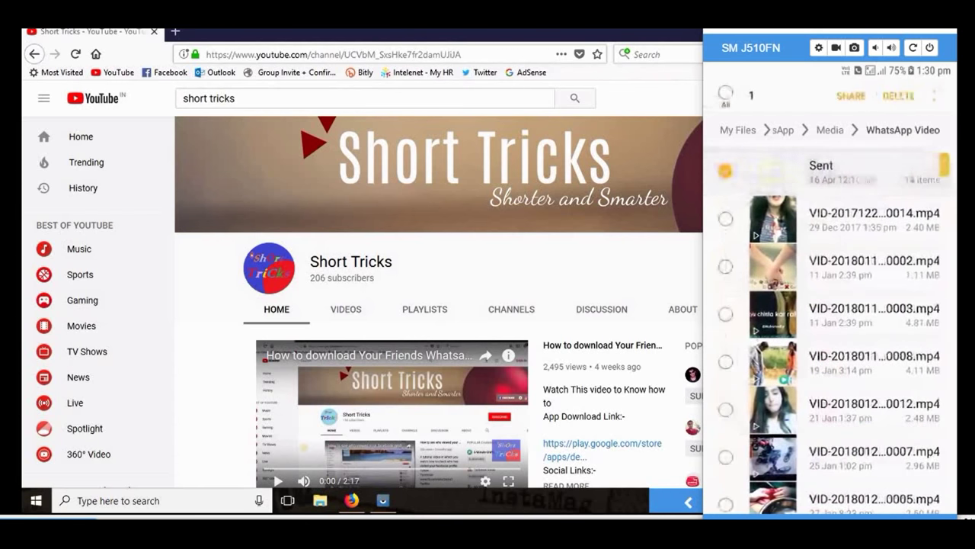
{"action": "left_click", "coordinate": [899, 96]}
{"action": "left_click", "coordinate": [904, 314]}
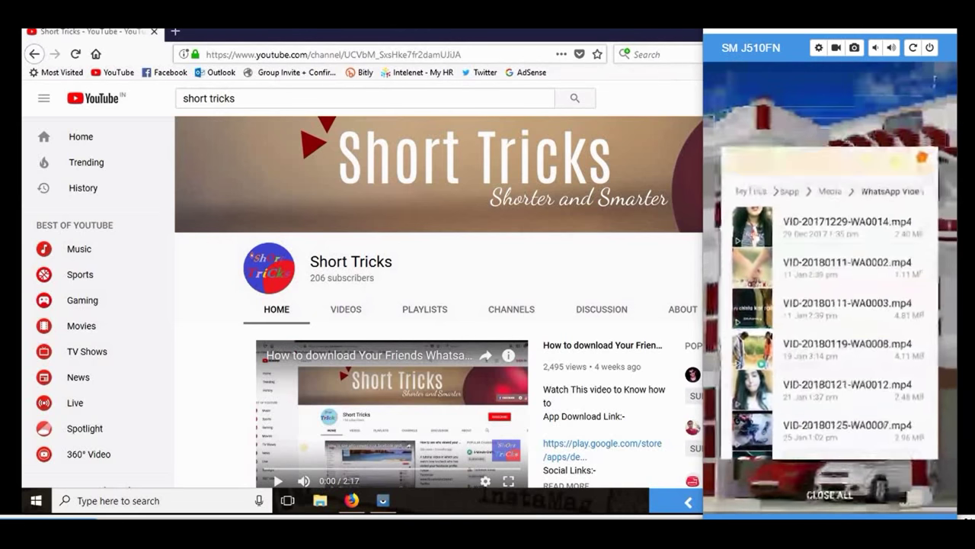
Open phone Settings from the notification shade and show the installed apps list.
{"action": "left_click_drag", "start_coordinate": [830, 65], "coordinate": [830, 305]}
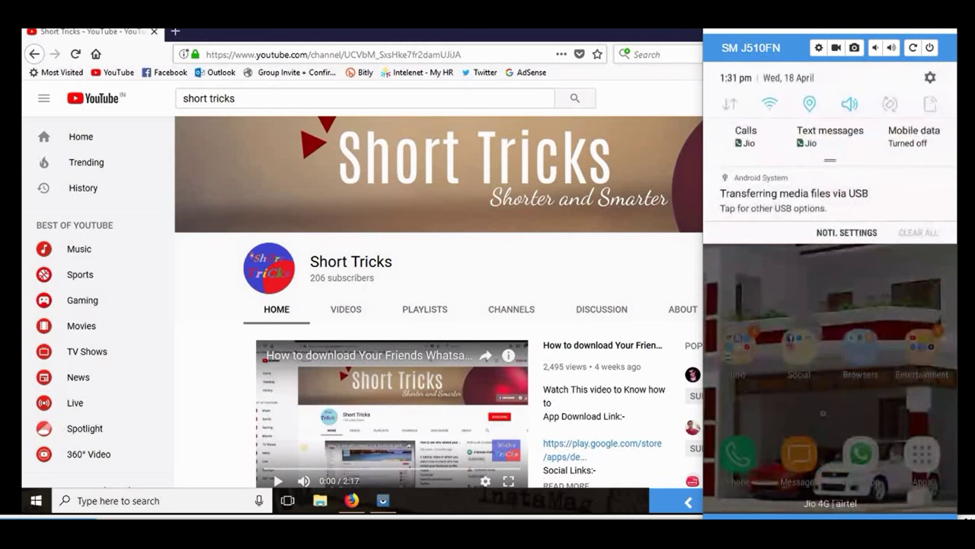
{"action": "left_click", "coordinate": [929, 76]}
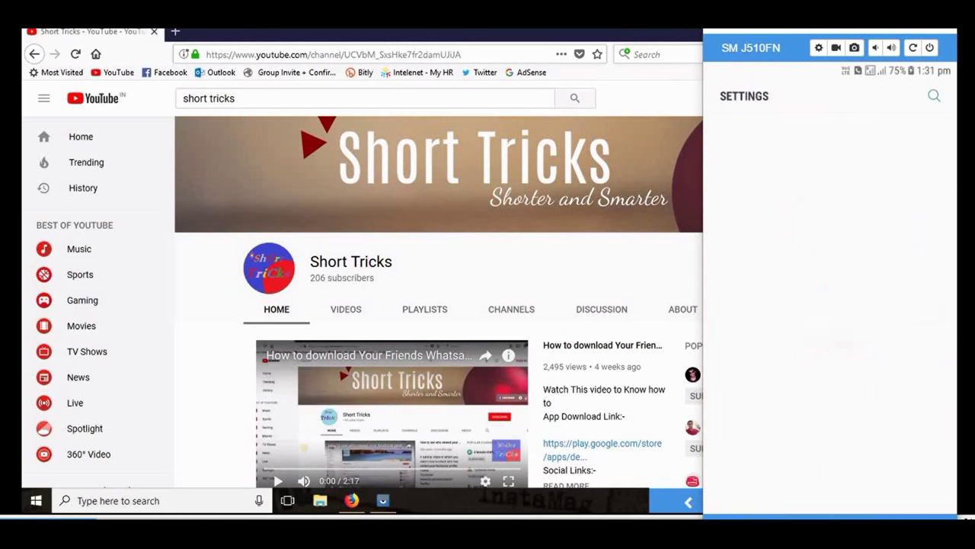
{"action": "scroll", "coordinate": [830, 305], "scroll_direction": "down", "scroll_amount": 2}
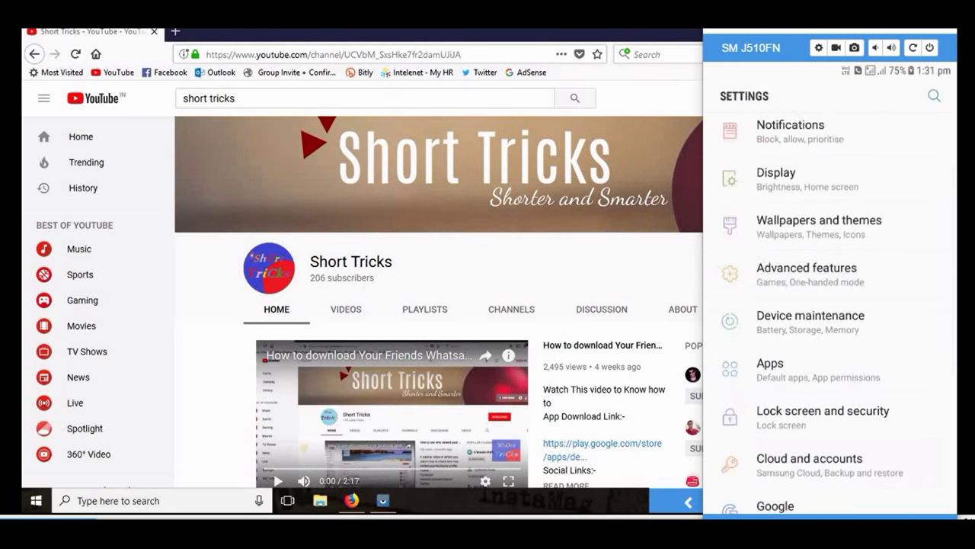
{"action": "left_click", "coordinate": [792, 367]}
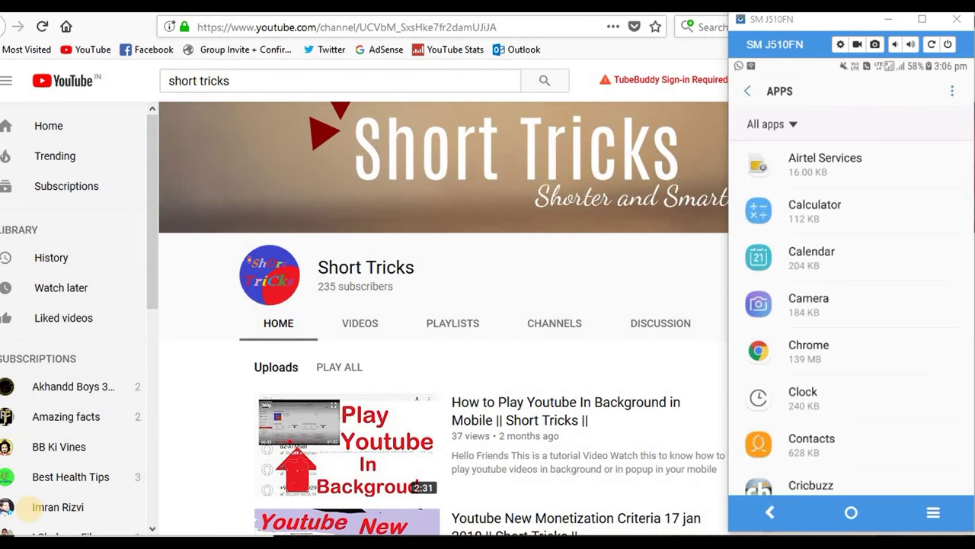